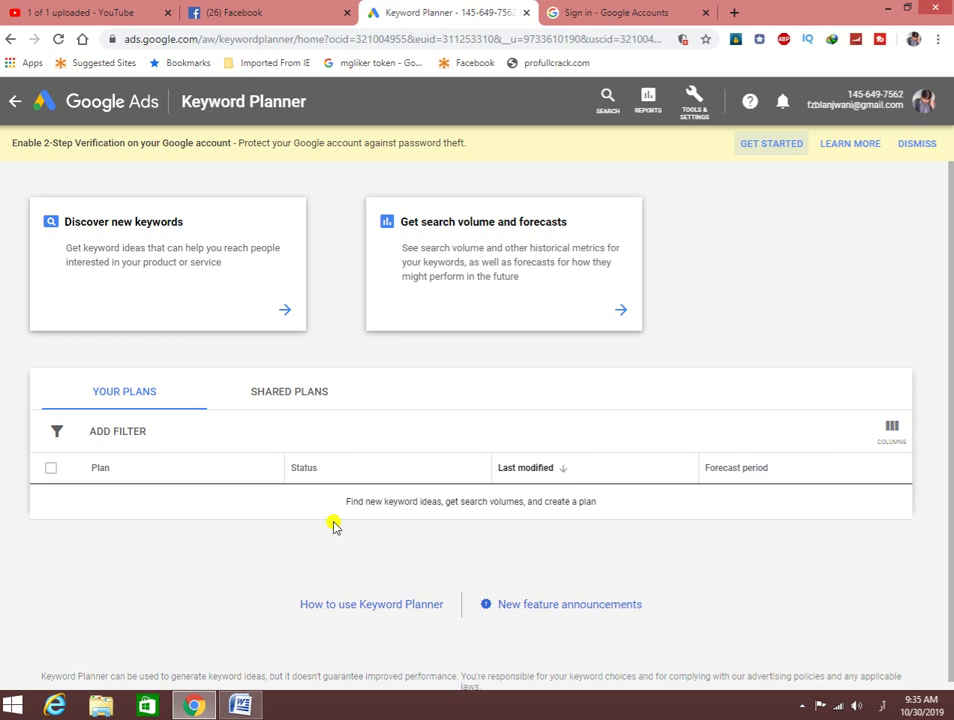
# - In a new tab, switch keyboard input to English and load google.com
pyautogui.click(334, 526)
pyautogui.click(736, 11)
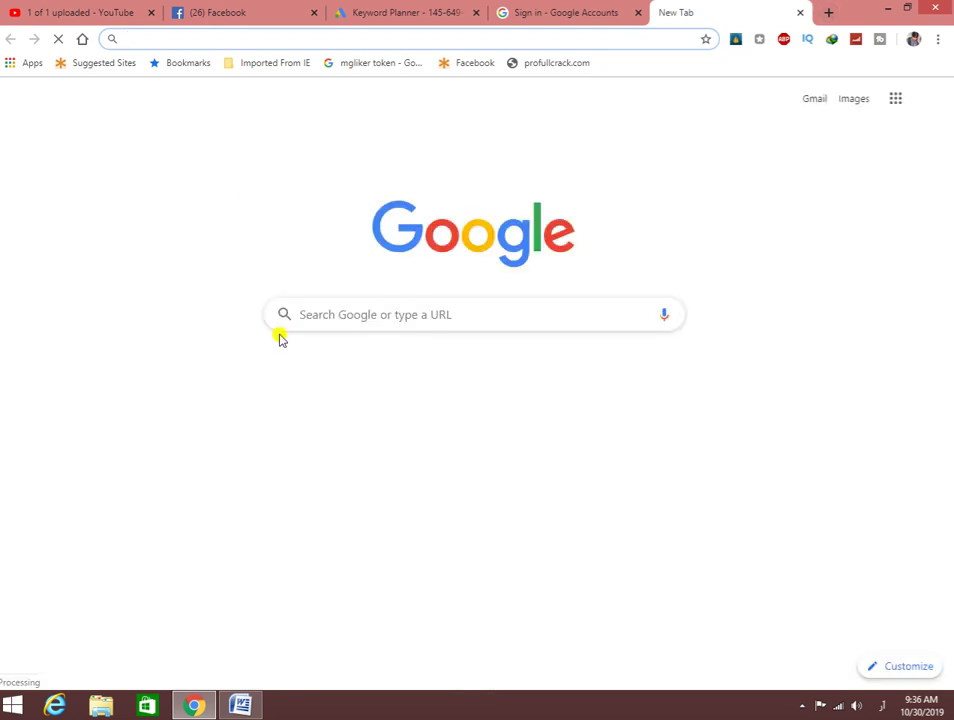
pyautogui.click(373, 318)
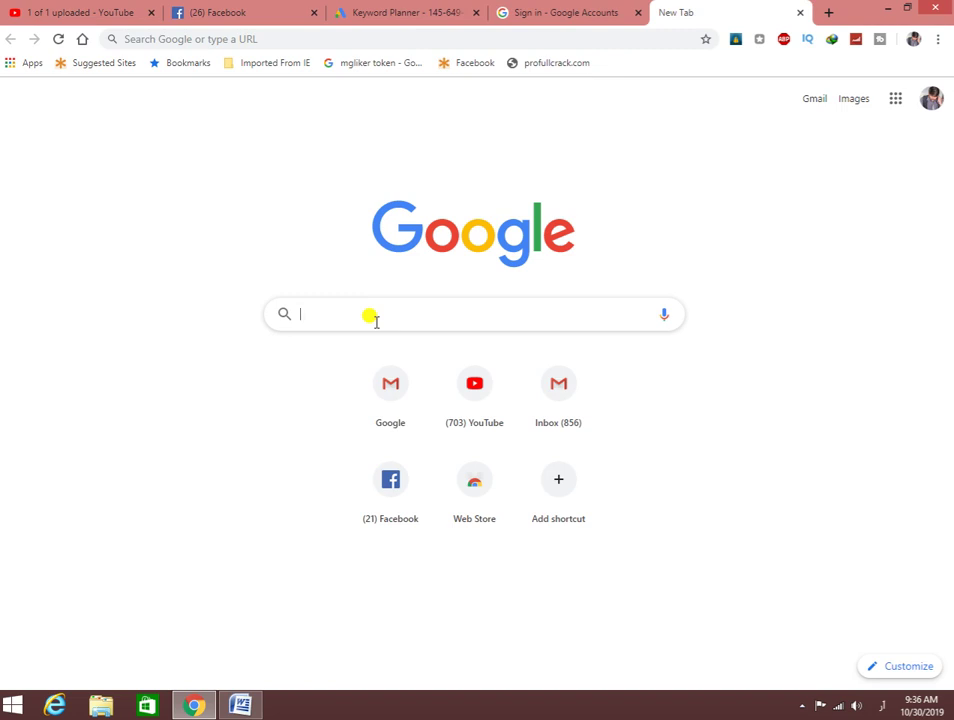
pyautogui.write('کی')
pyautogui.press('BackSpace')
pyautogui.press('BackSpace')
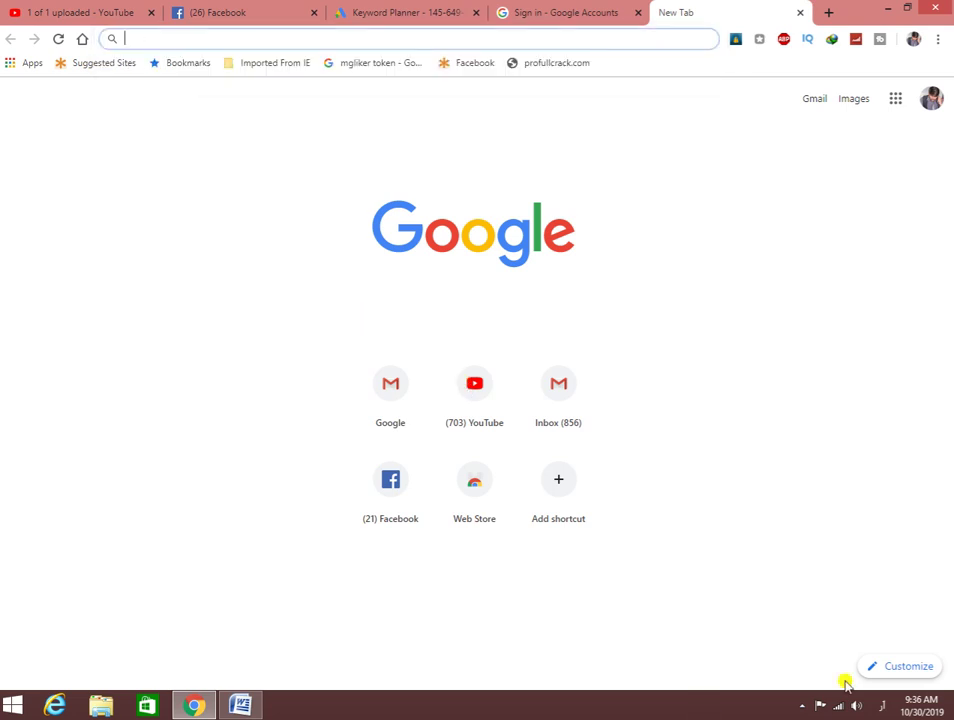
pyautogui.click(882, 706)
pyautogui.click(802, 564)
pyautogui.write('ww')
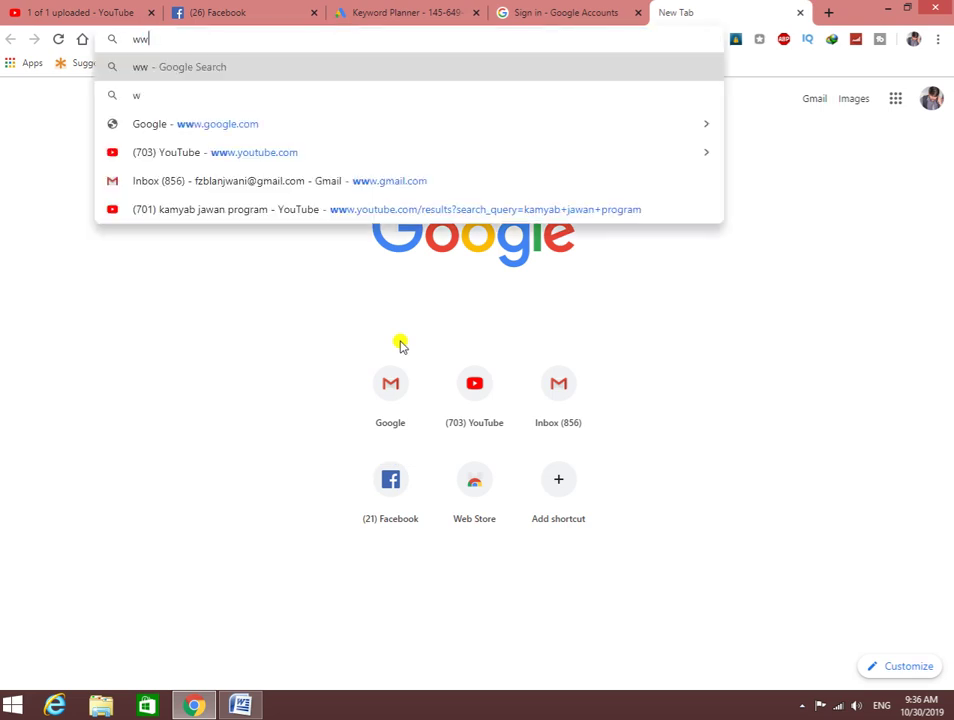
pyautogui.write('w.')
pyautogui.press('Return')
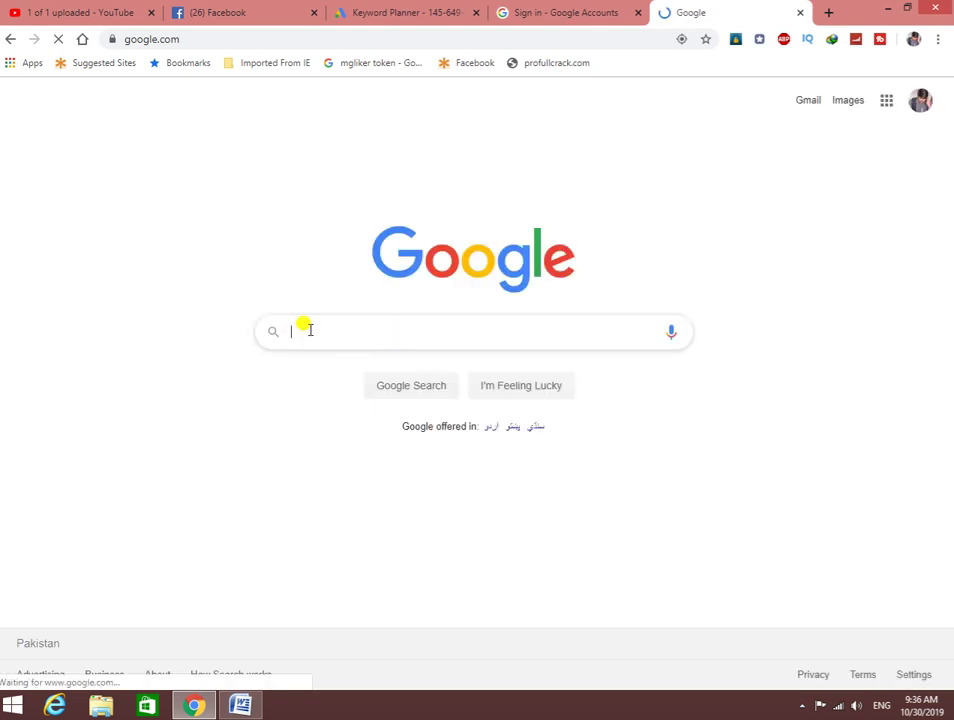
# - Search Google for 'google keyword planner' using the suggestion
pyautogui.click(310, 330)
pyautogui.write('g')
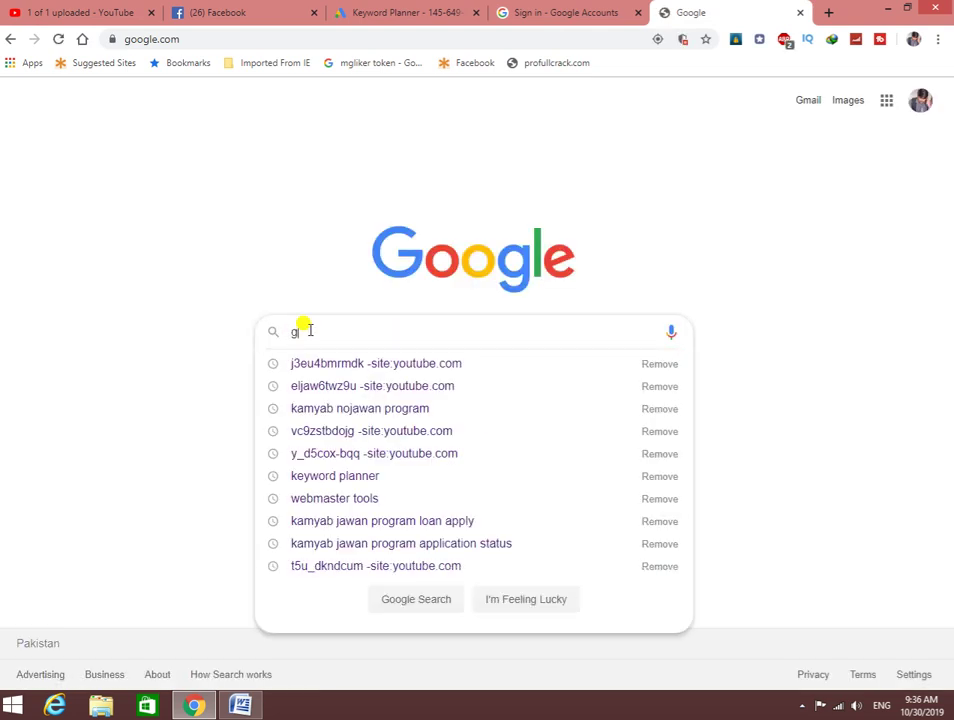
pyautogui.write('oo')
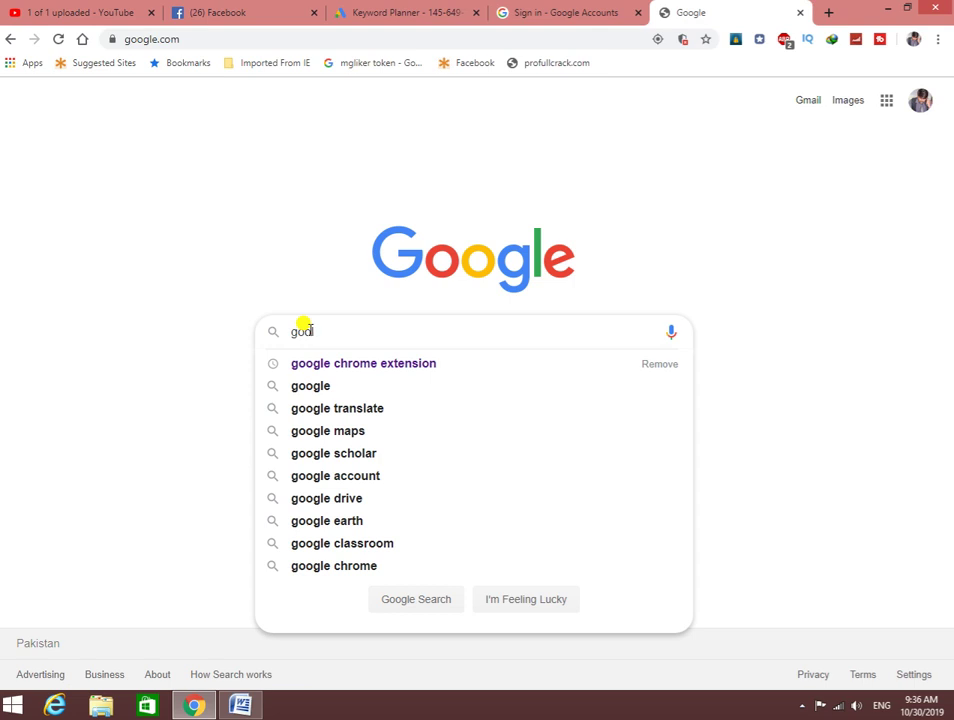
pyautogui.write('g')
pyautogui.write('le')
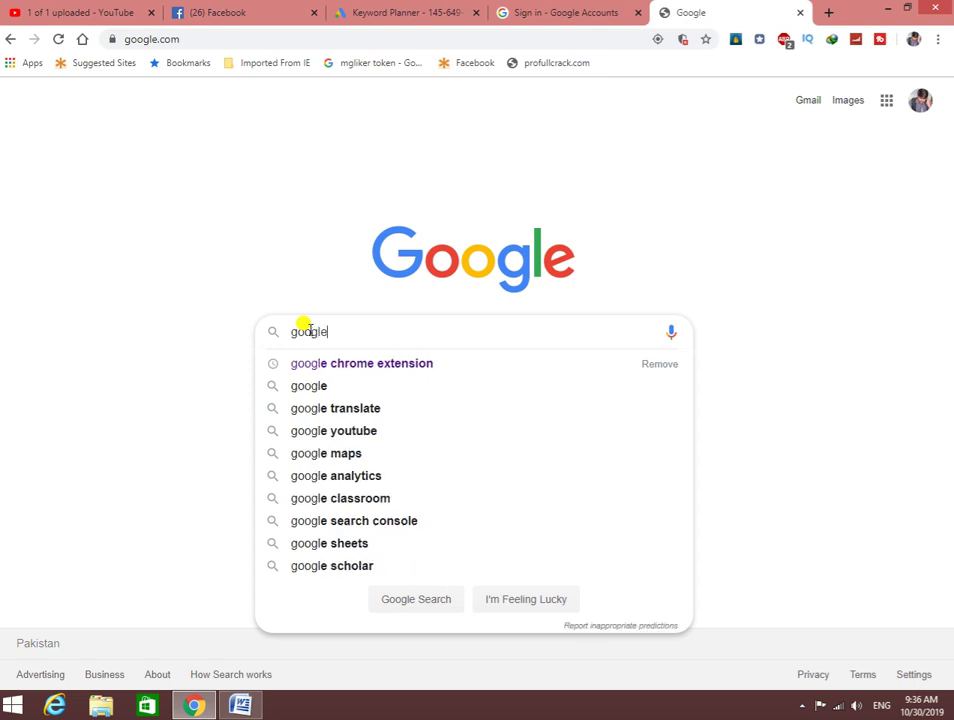
pyautogui.write(' keywo')
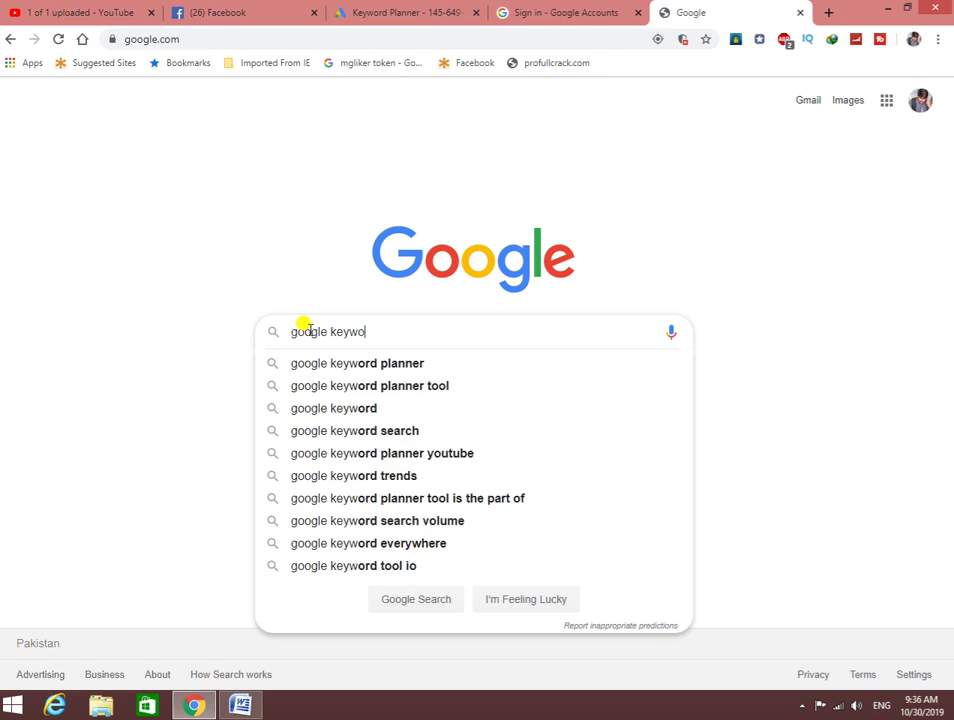
pyautogui.click(356, 365)
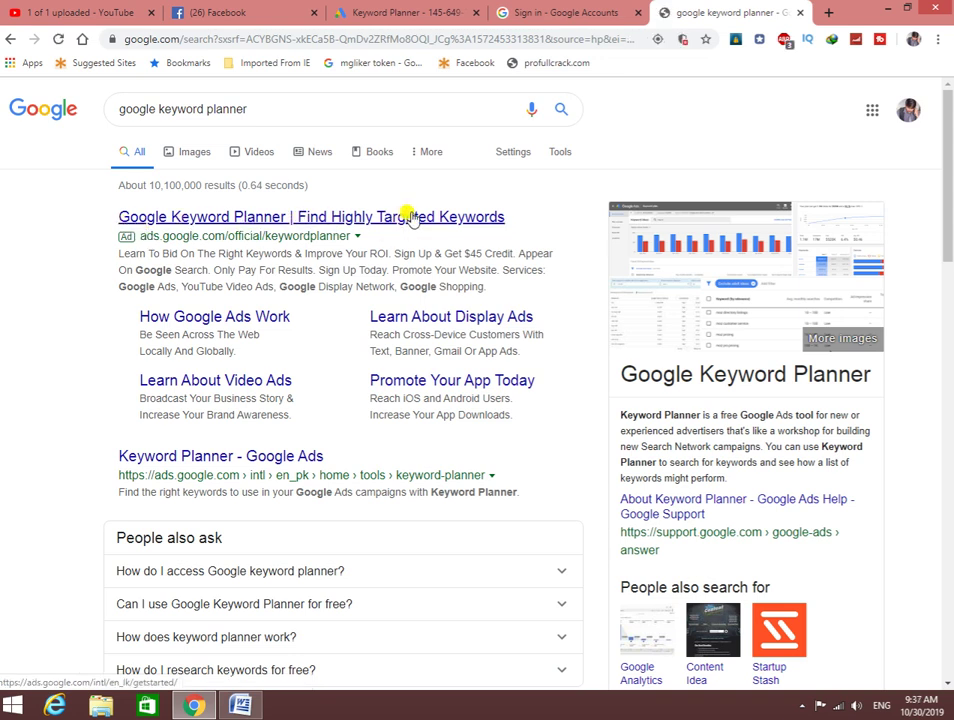
# - Back on the Keyword Planner page, browse the tools and settings list
pyautogui.click(415, 14)
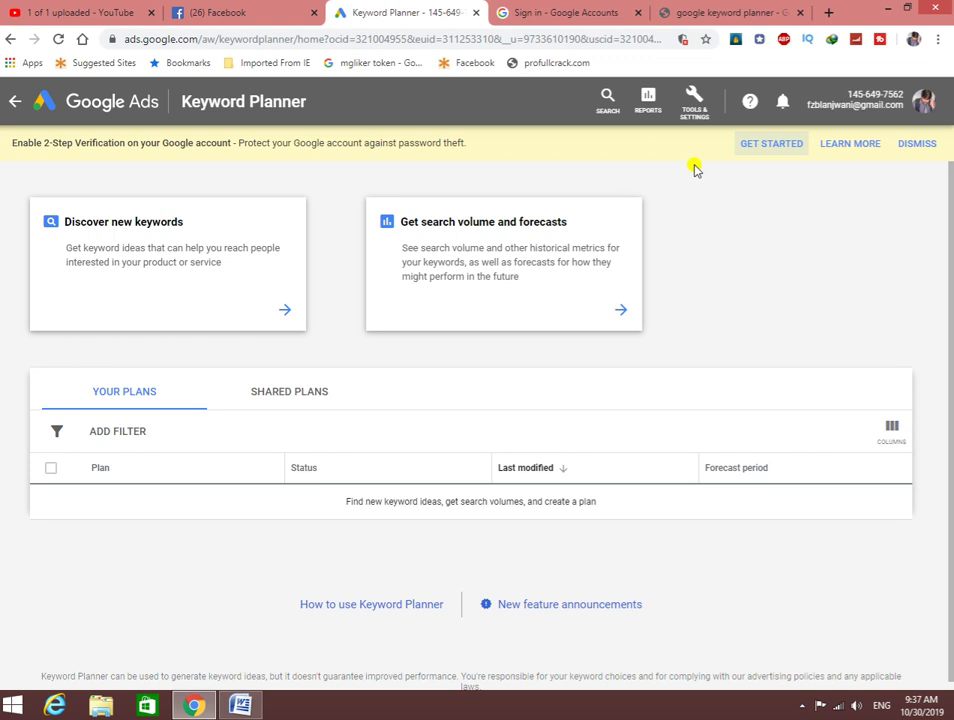
pyautogui.click(693, 106)
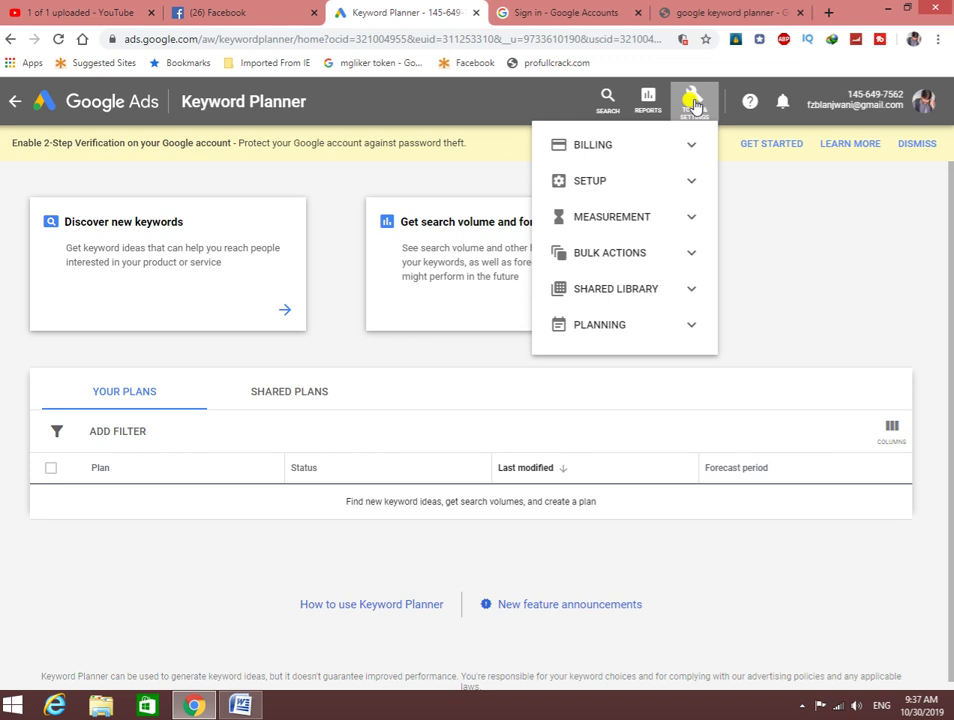
pyautogui.click(614, 192)
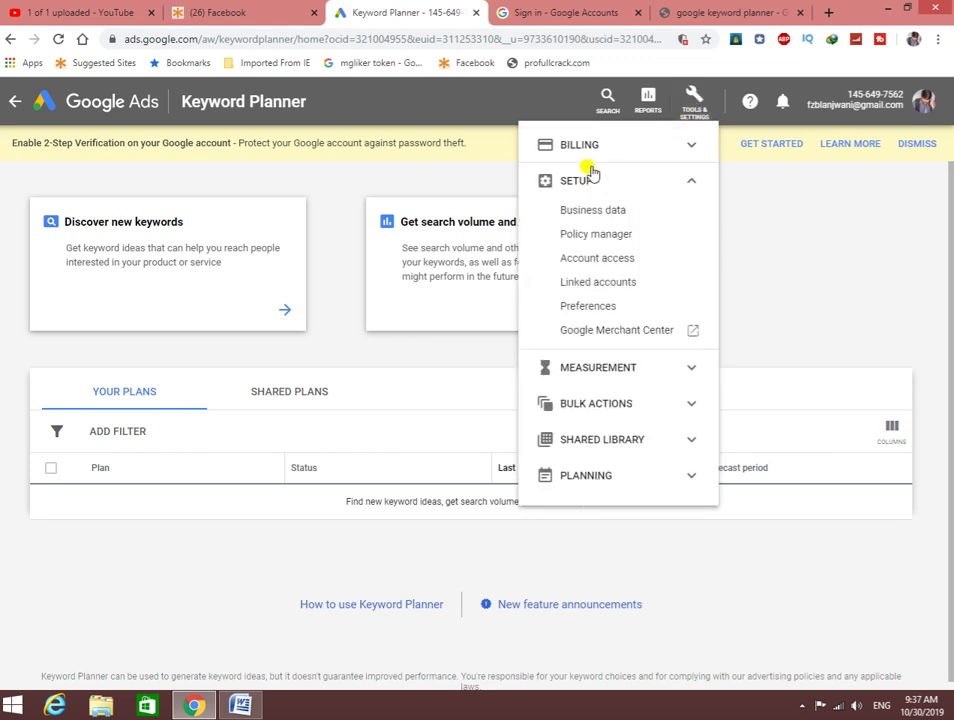
pyautogui.click(735, 220)
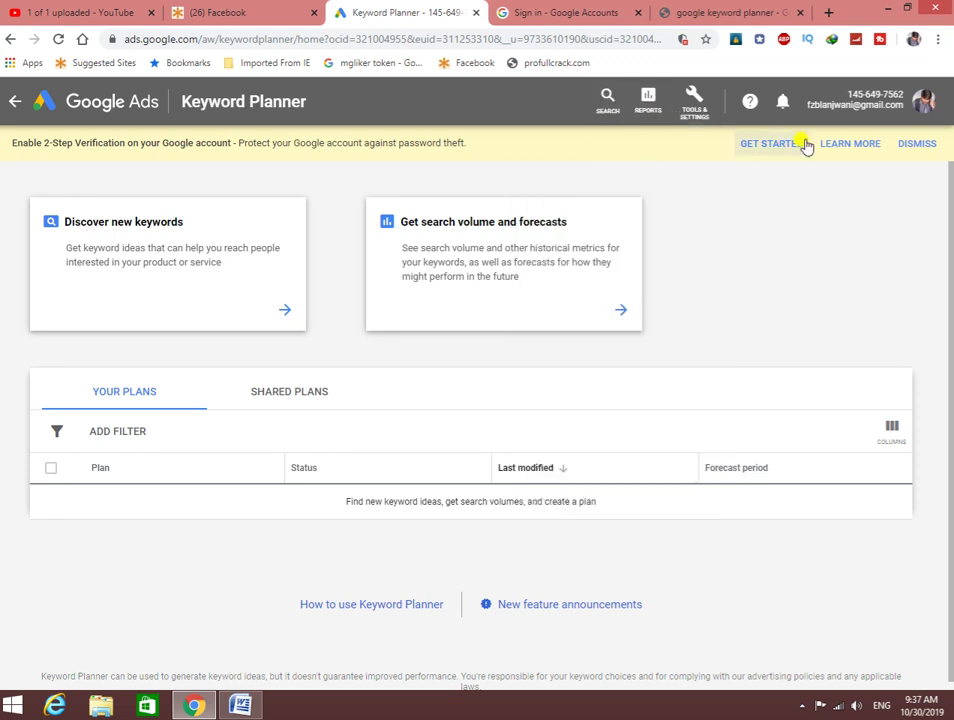
pyautogui.click(694, 122)
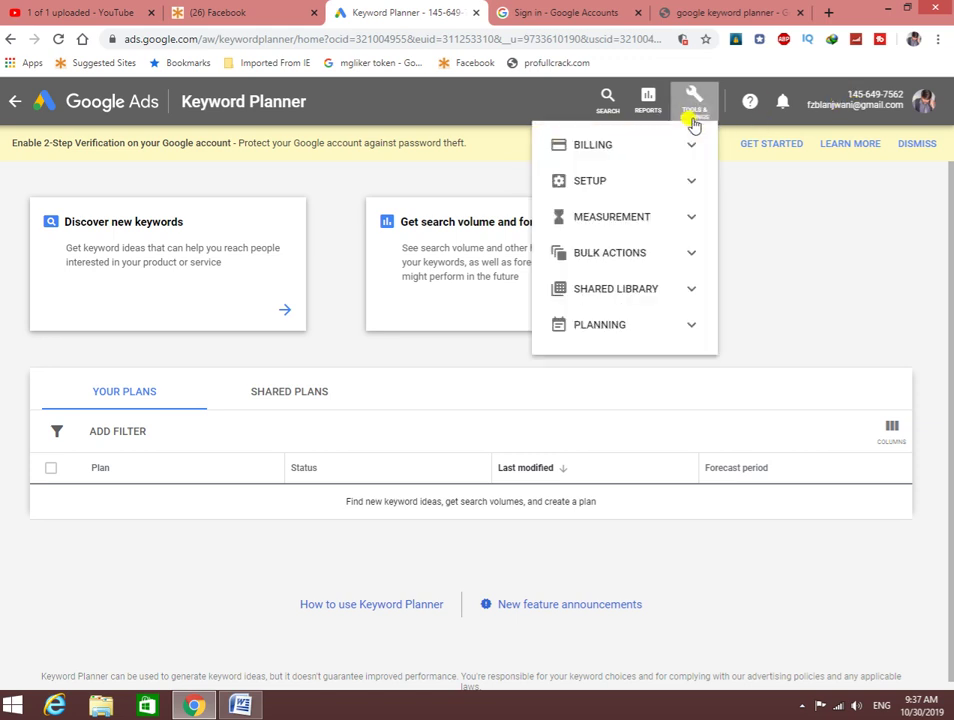
pyautogui.click(694, 92)
pyautogui.click(694, 92)
pyautogui.click(692, 90)
# - Try the Google Ads search bar, then switch to the Google sign-in tab
pyautogui.click(606, 96)
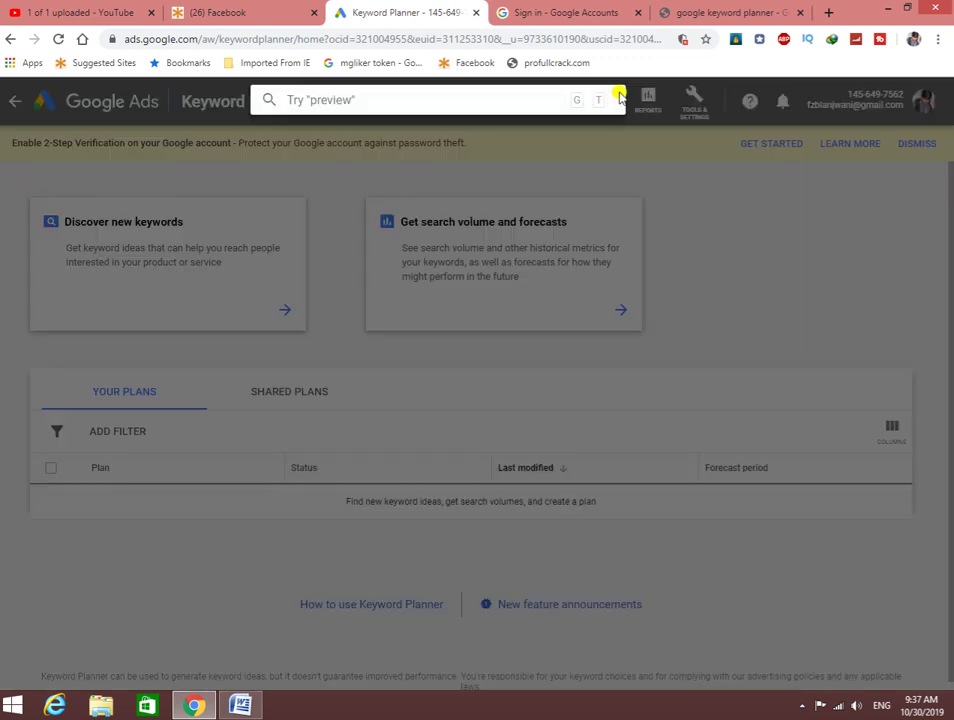
pyautogui.click(688, 152)
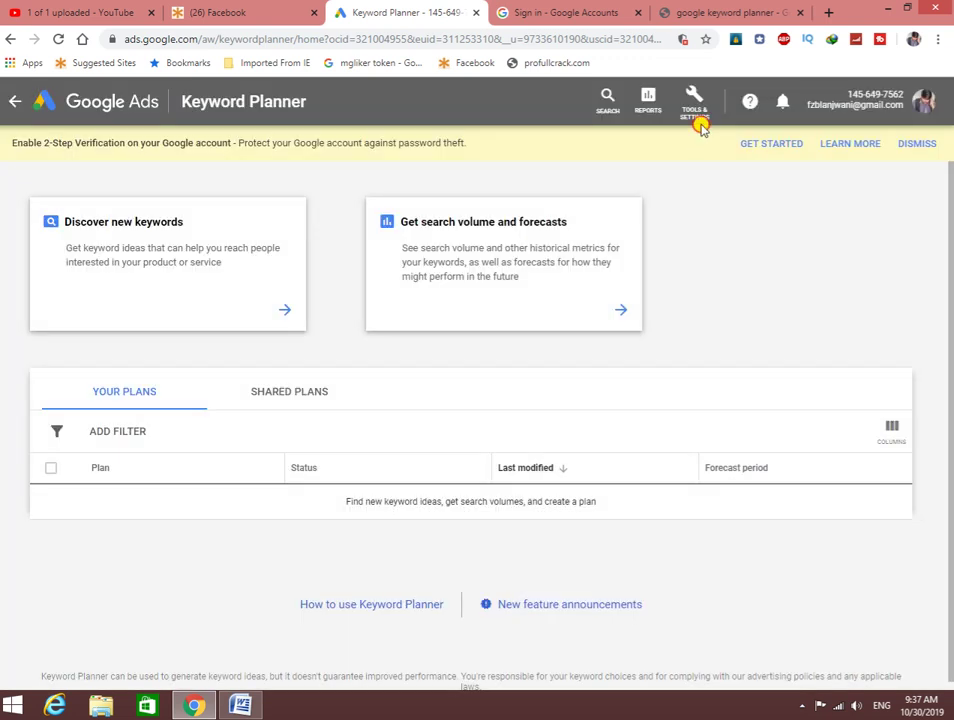
pyautogui.click(492, 12)
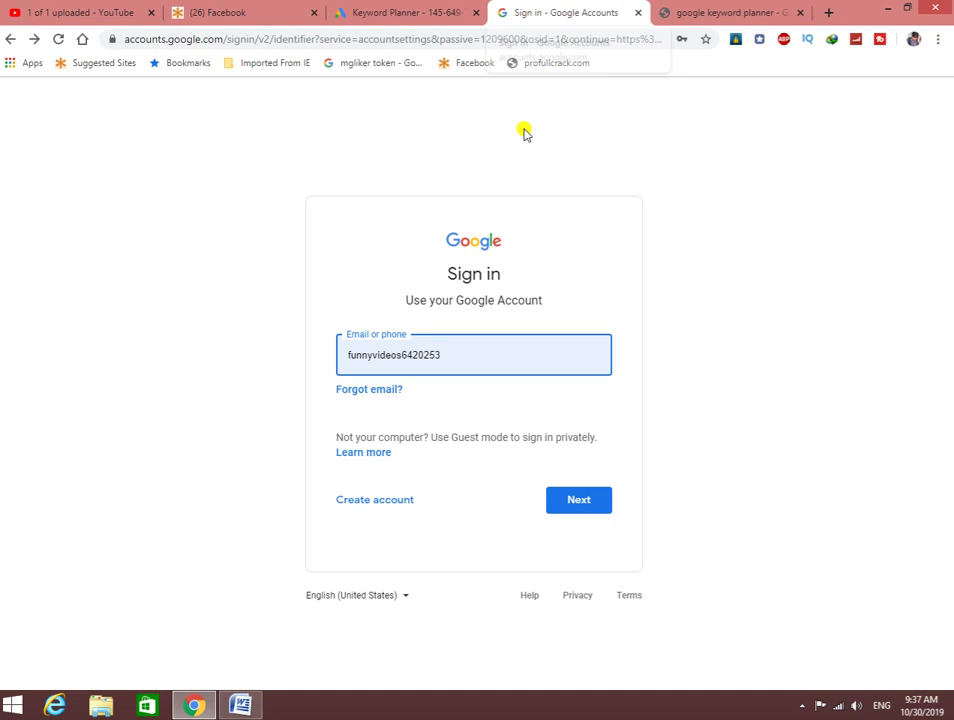
# - Sign in with a saved account from autofill and submit its password
pyautogui.moveTo(445, 355); pyautogui.dragTo(326, 356)
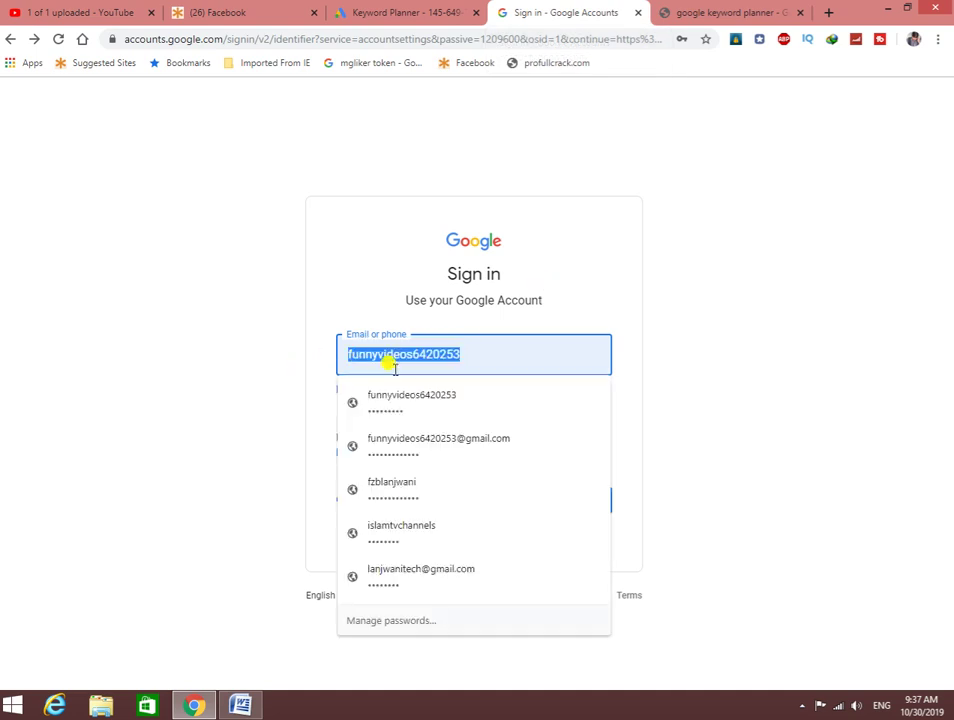
pyautogui.click(454, 570)
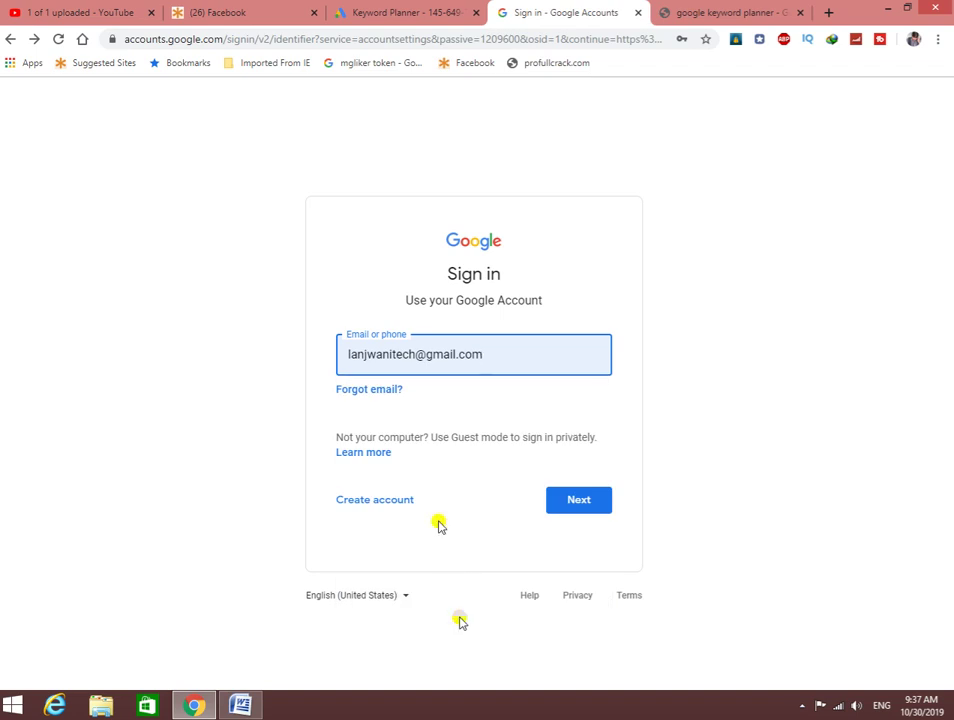
pyautogui.click(591, 503)
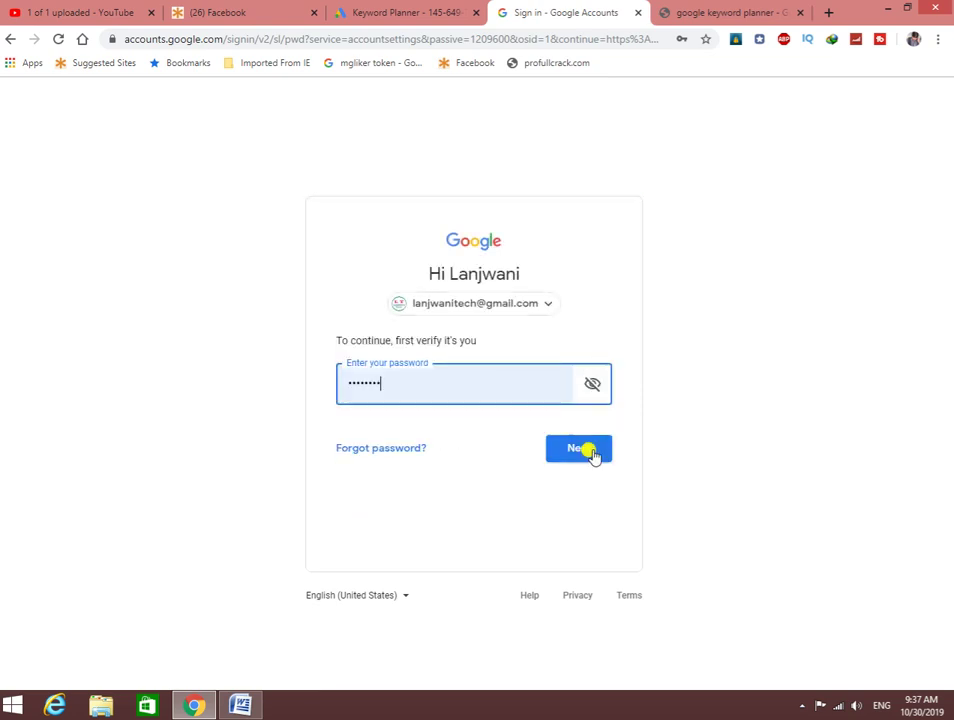
pyautogui.click(591, 450)
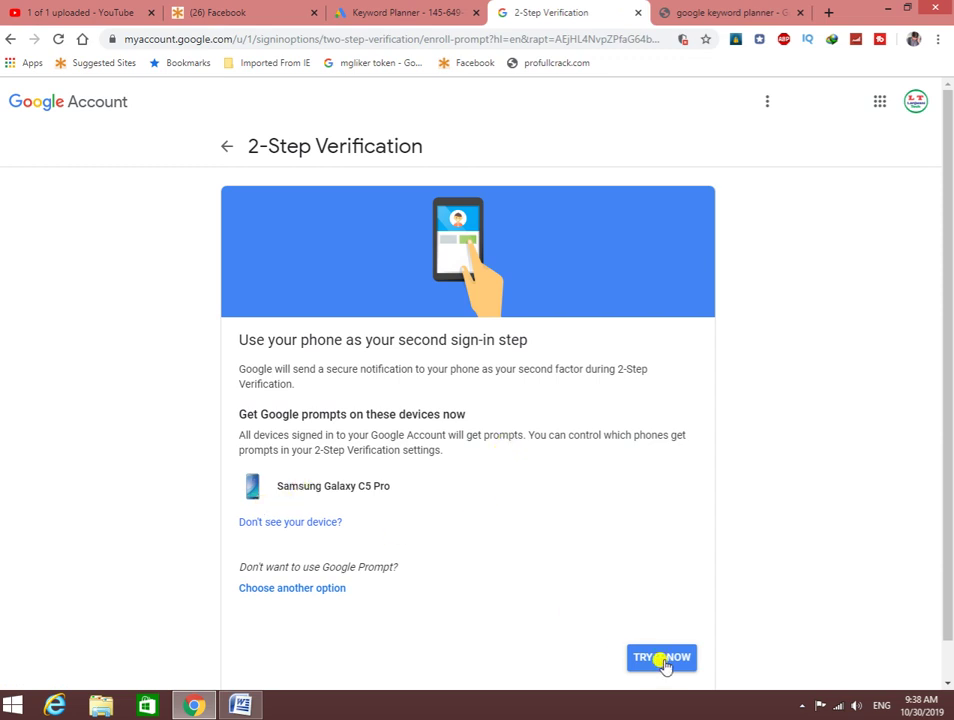
# - Test the Google prompt on the phone, then text a code to the backup number
pyautogui.click(693, 660)
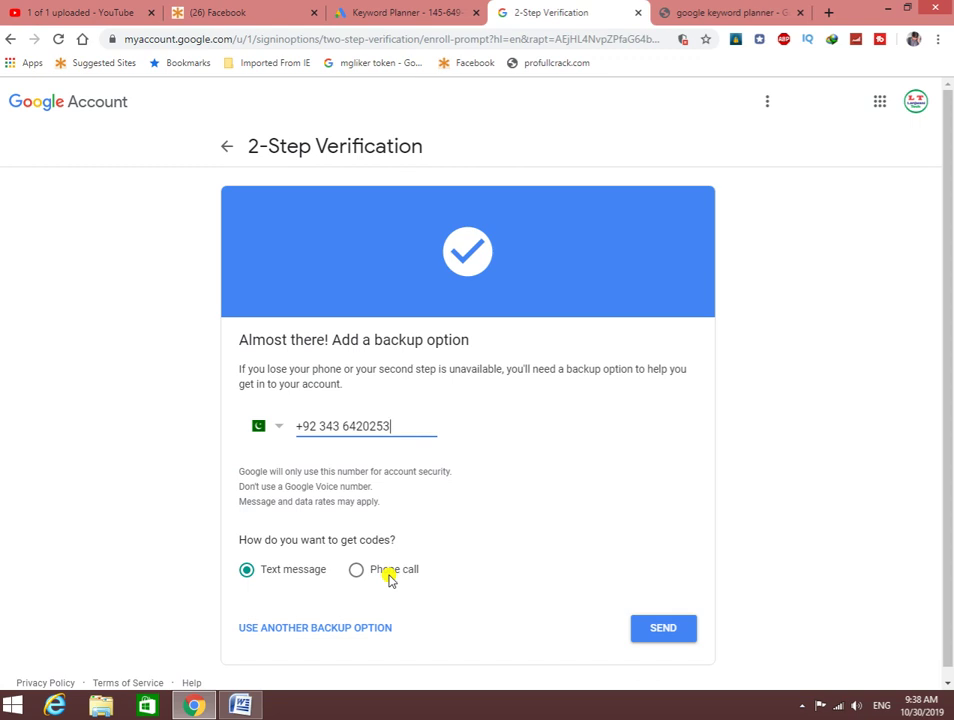
pyautogui.click(679, 628)
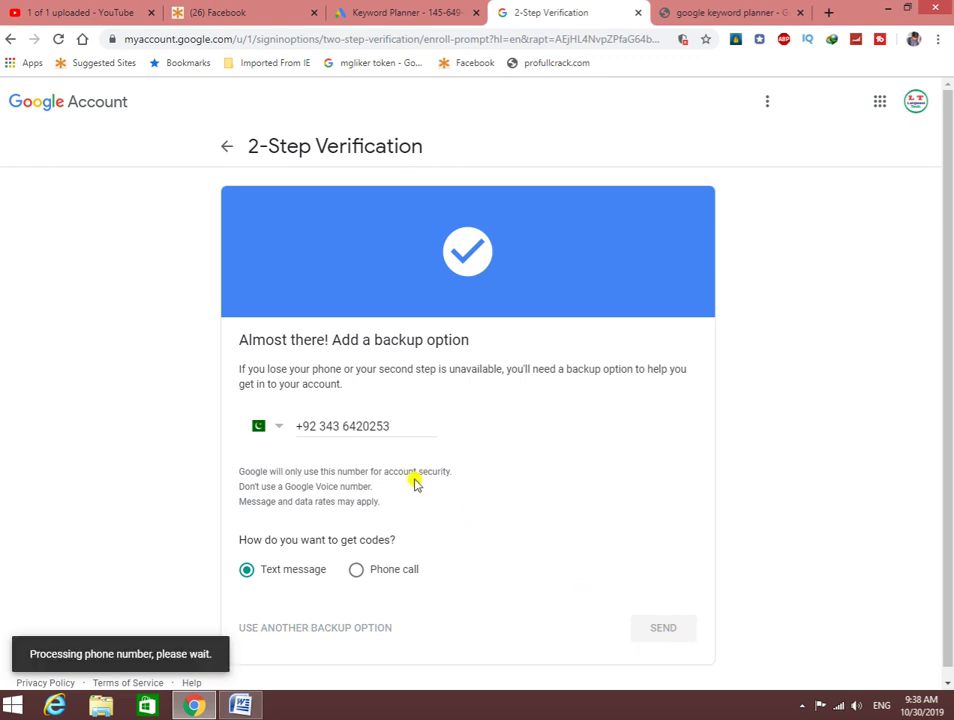
pyautogui.click(343, 412)
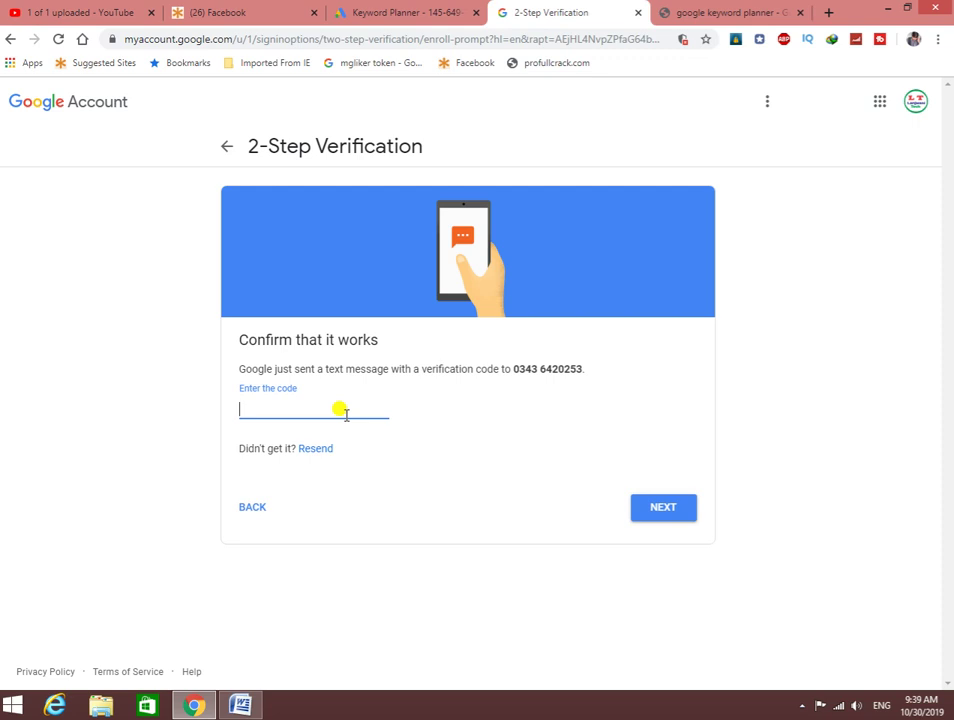
# - Submit the texted verification code and turn 2-Step Verification on
pyautogui.click(683, 505)
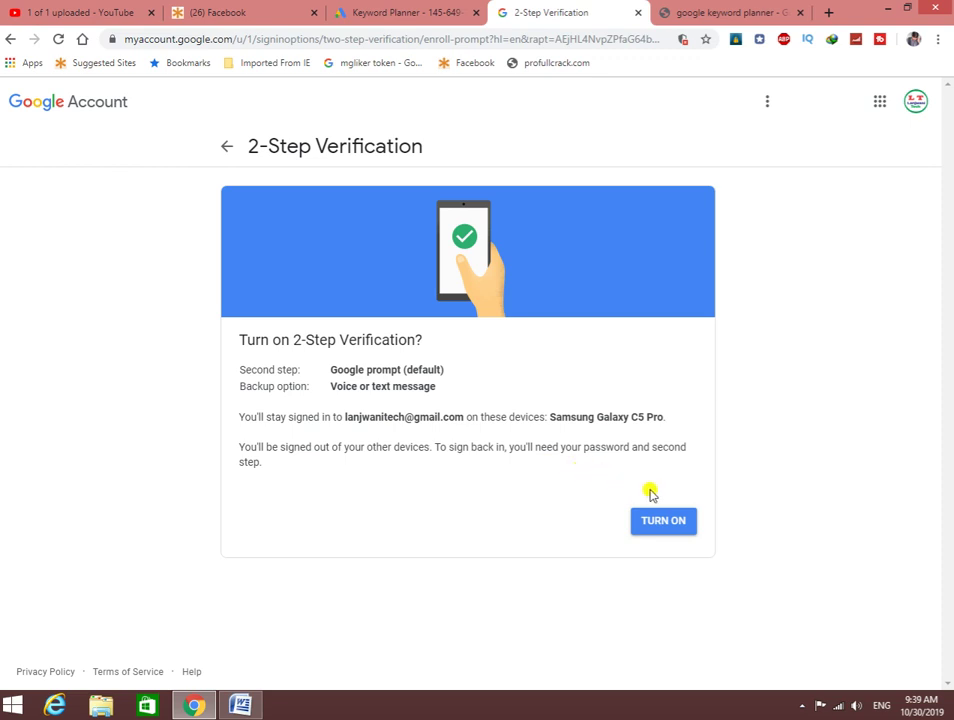
pyautogui.click(678, 520)
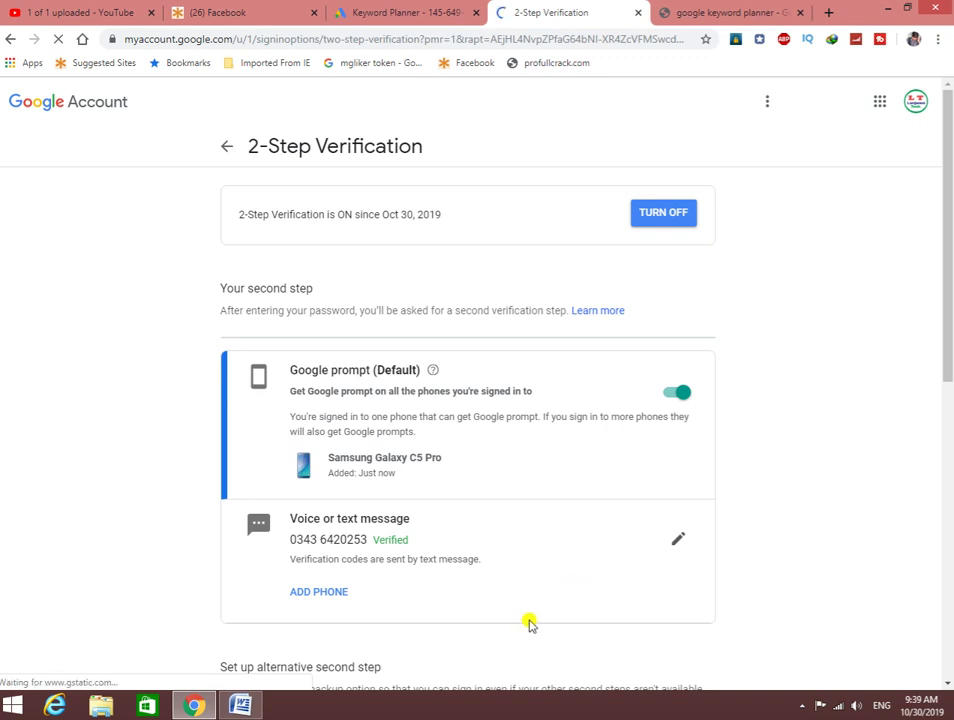
pyautogui.scroll(-4, 622, 570)
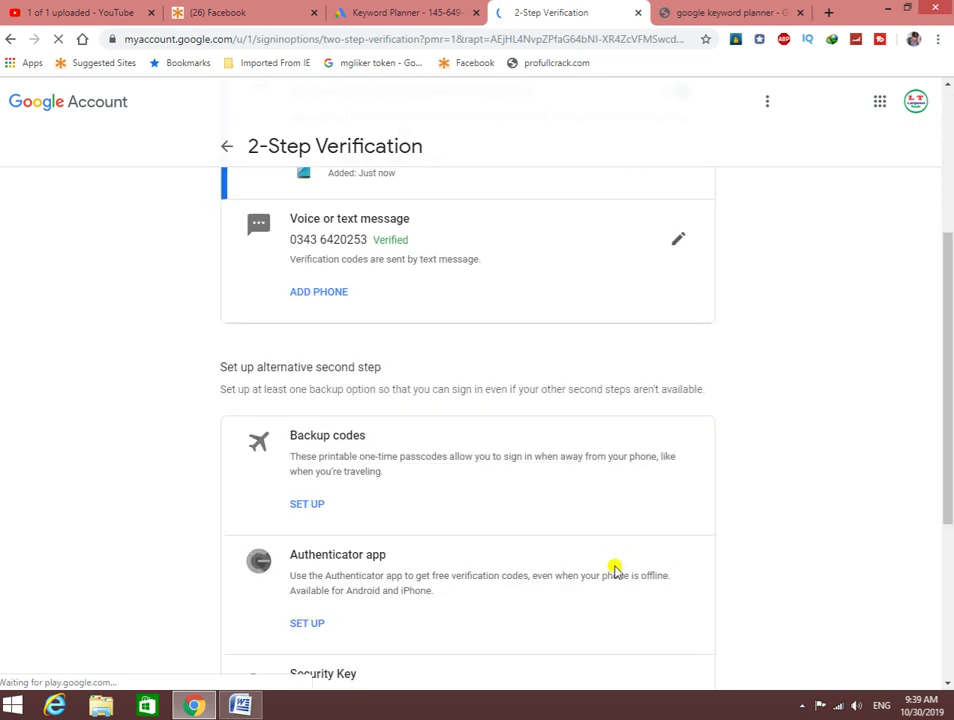
pyautogui.scroll(-3, 628, 564)
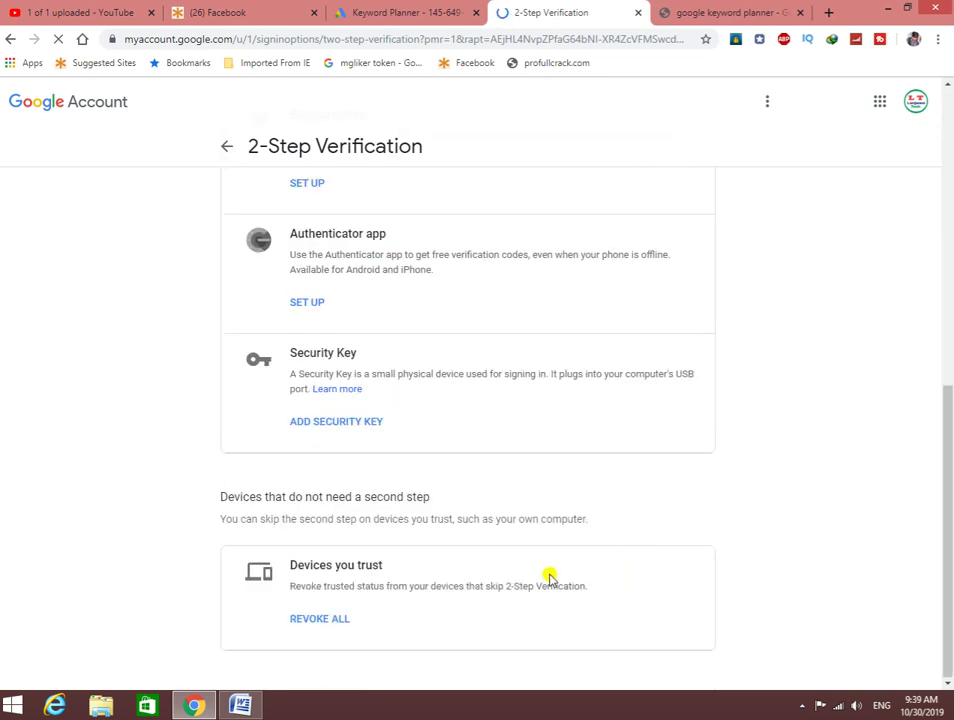
pyautogui.scroll(2, 517, 441)
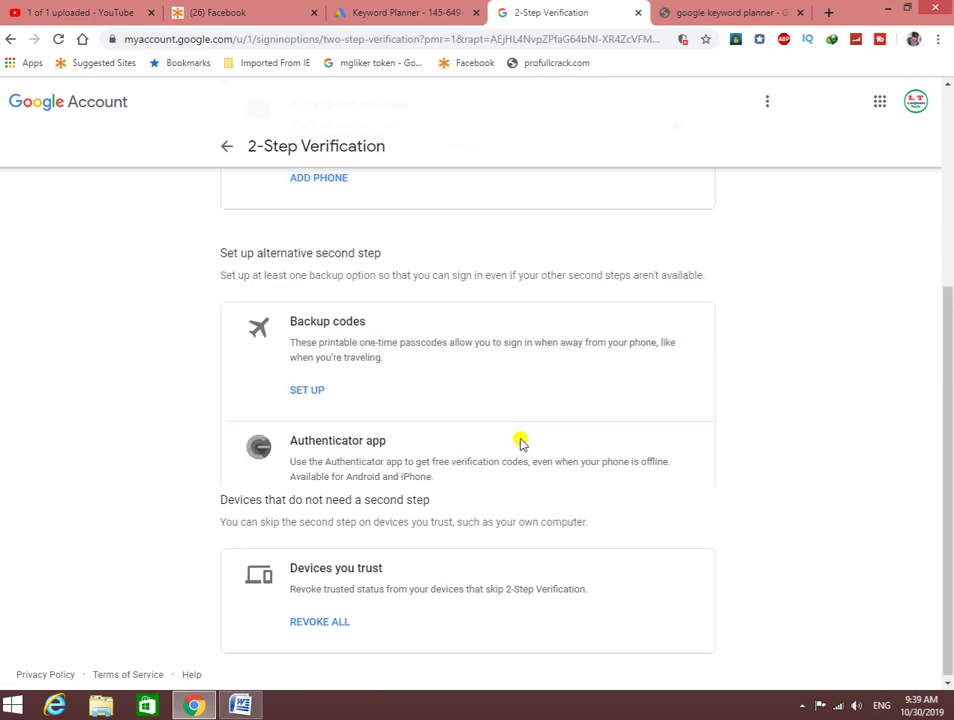
pyautogui.scroll(3, 426, 360)
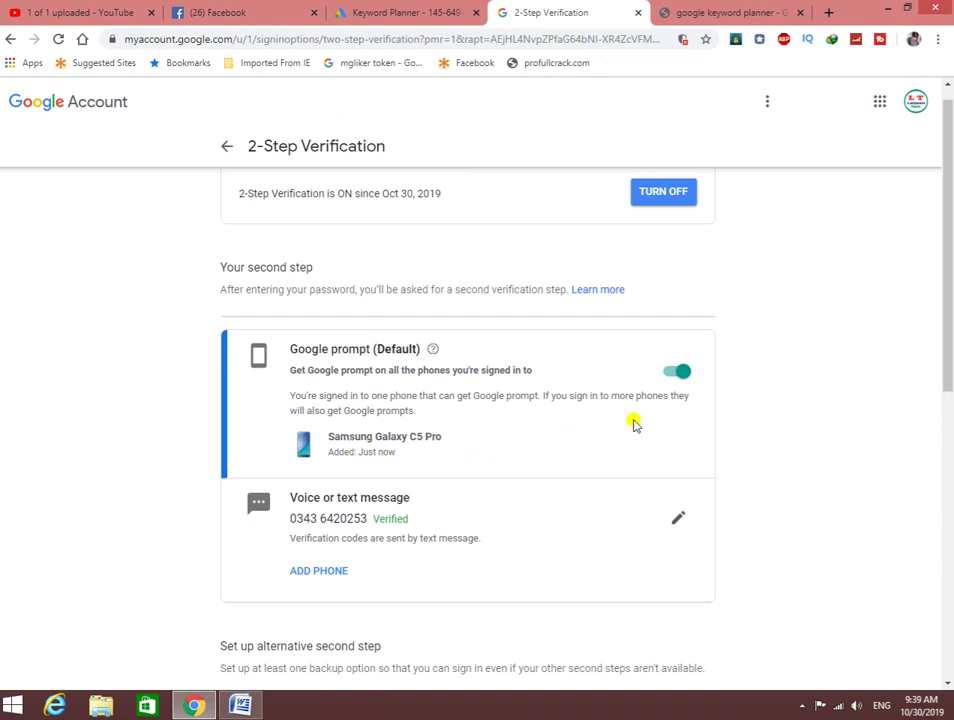
pyautogui.scroll(-2, 395, 525)
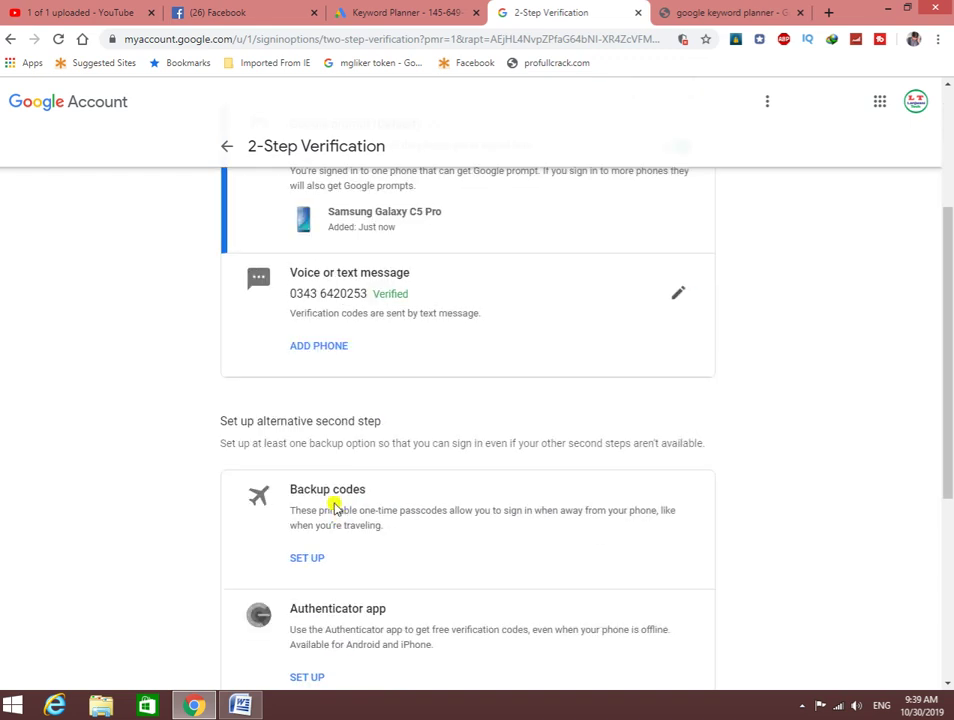
pyautogui.scroll(1, 472, 490)
pyautogui.scroll(2, 474, 464)
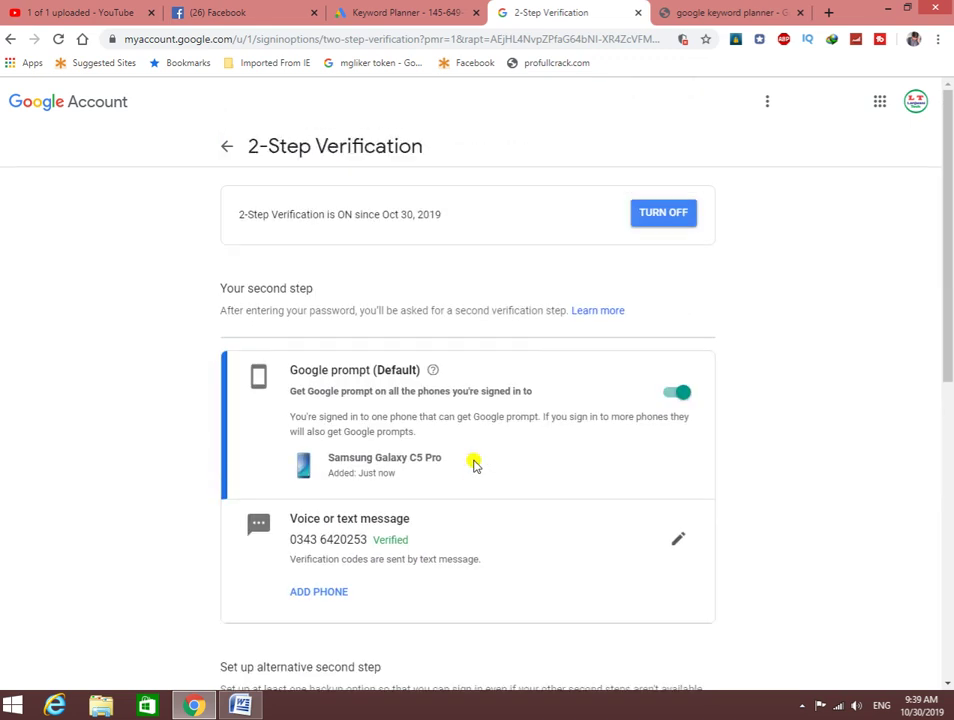